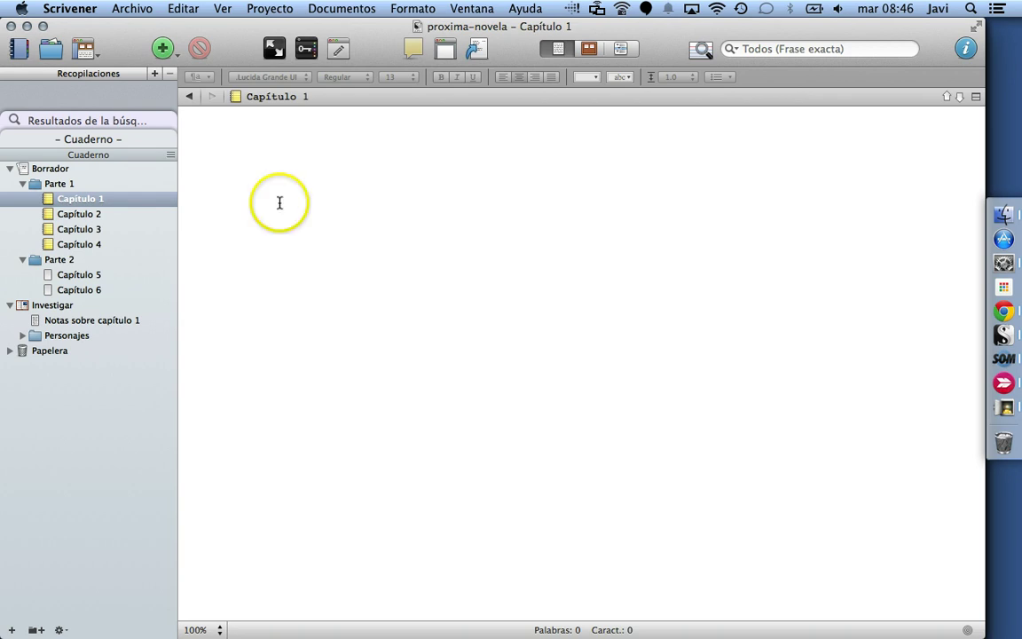
Show the project targets and move their window over the empty editor area
{"action": "left_click", "coordinate": [268, 10]}
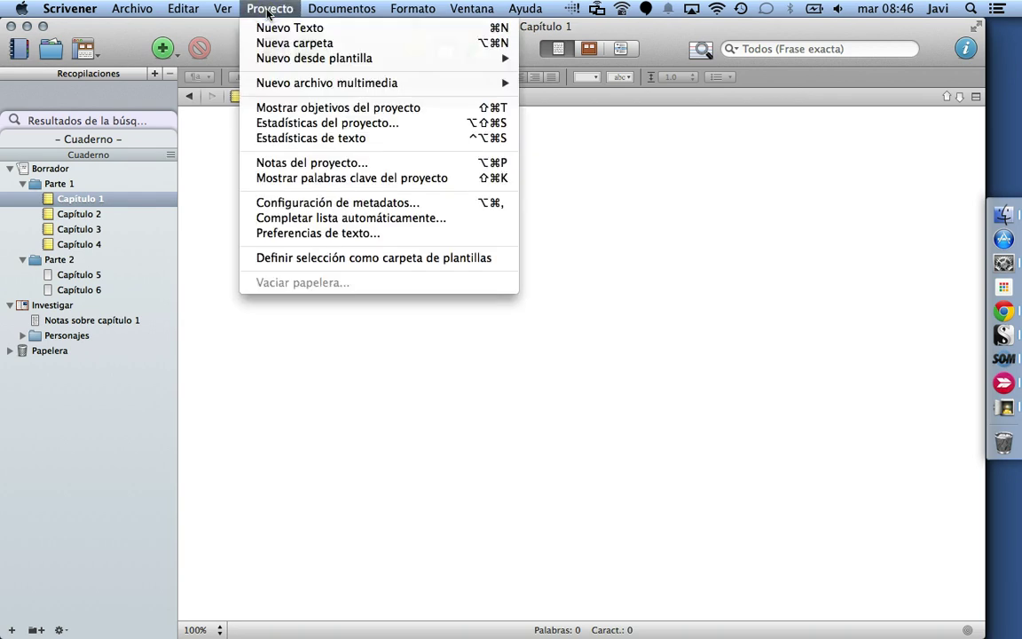
{"action": "left_click", "coordinate": [294, 110]}
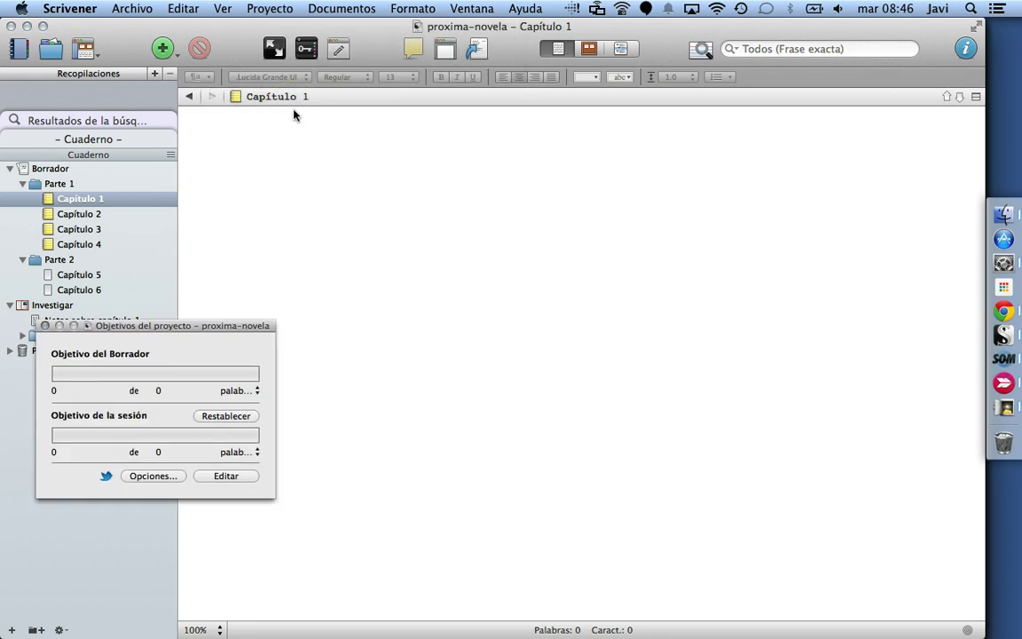
{"action": "left_click_drag", "start_coordinate": [168, 326], "coordinate": [494, 184]}
{"action": "left_click", "coordinate": [312, 256]}
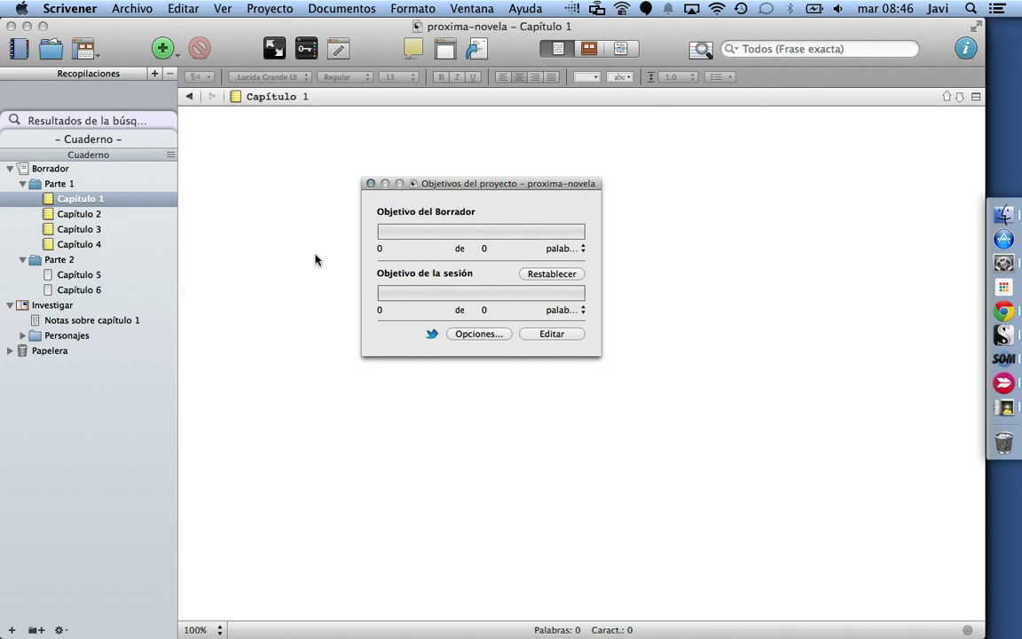
Set the draft target (Objetivo del Borrador) to 50000, counted in words (palabras)
{"action": "left_click", "coordinate": [581, 248]}
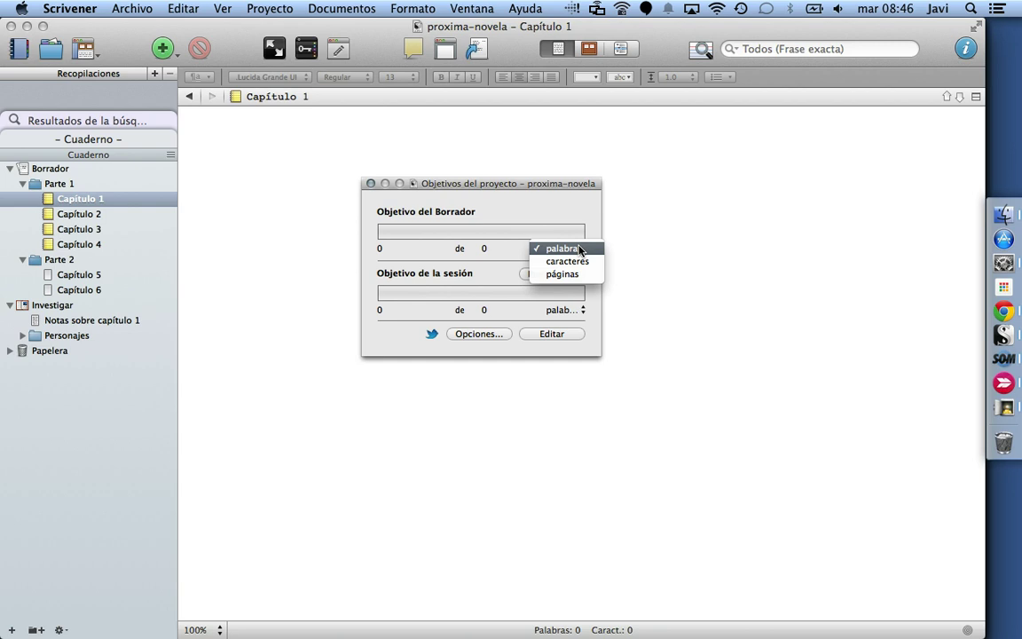
{"action": "left_click", "coordinate": [582, 250]}
{"action": "left_click", "coordinate": [484, 250]}
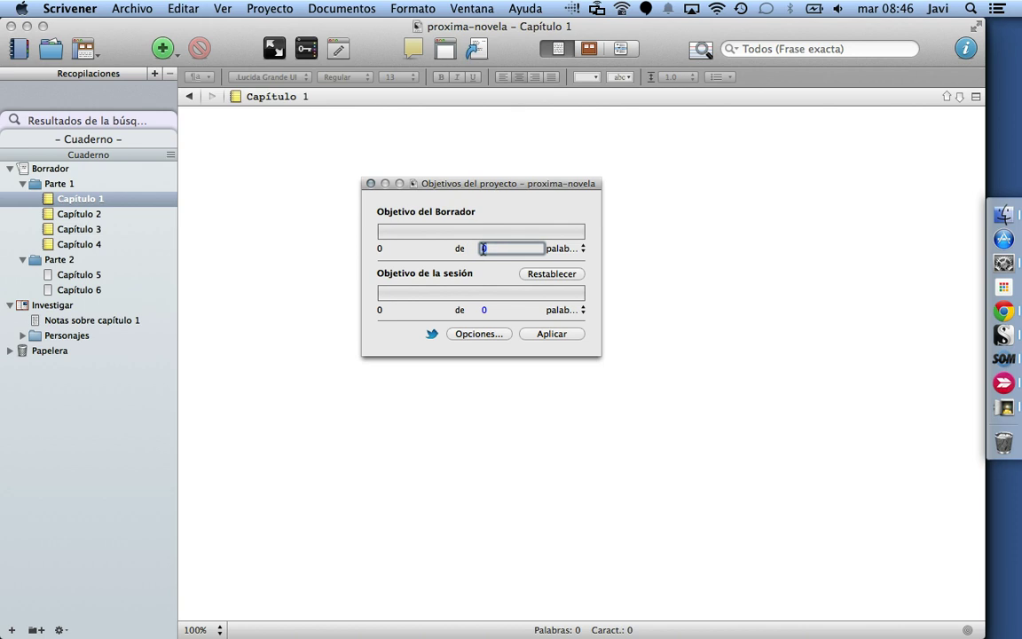
{"action": "type", "text": "50000"}
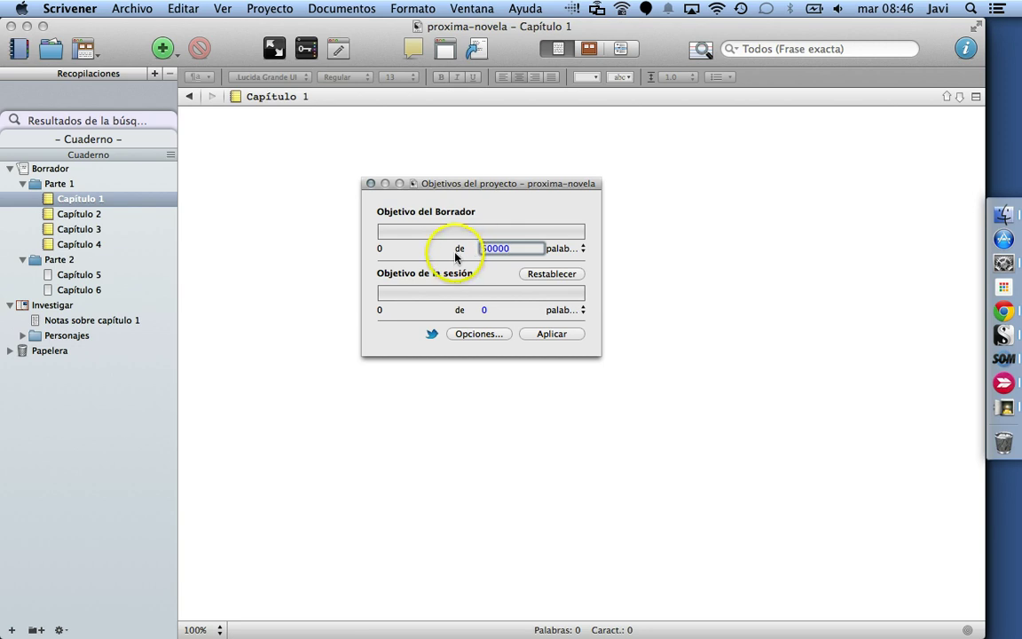
{"action": "key", "text": "Return"}
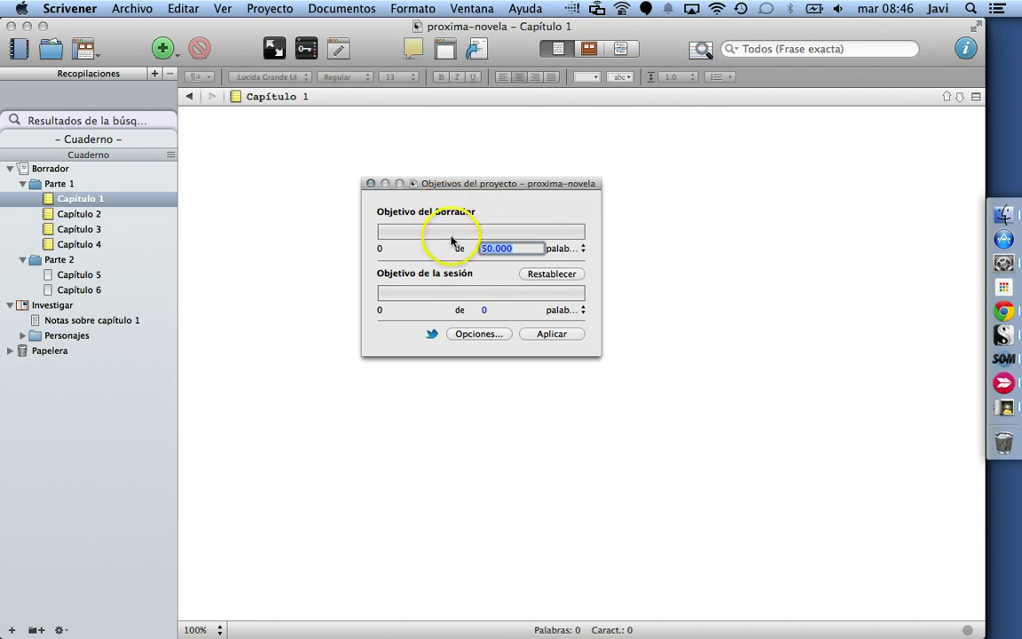
Set the session target (Objetivo de la sesión) to 1.000 words, apply the targets and close their window
{"action": "left_click", "coordinate": [486, 309]}
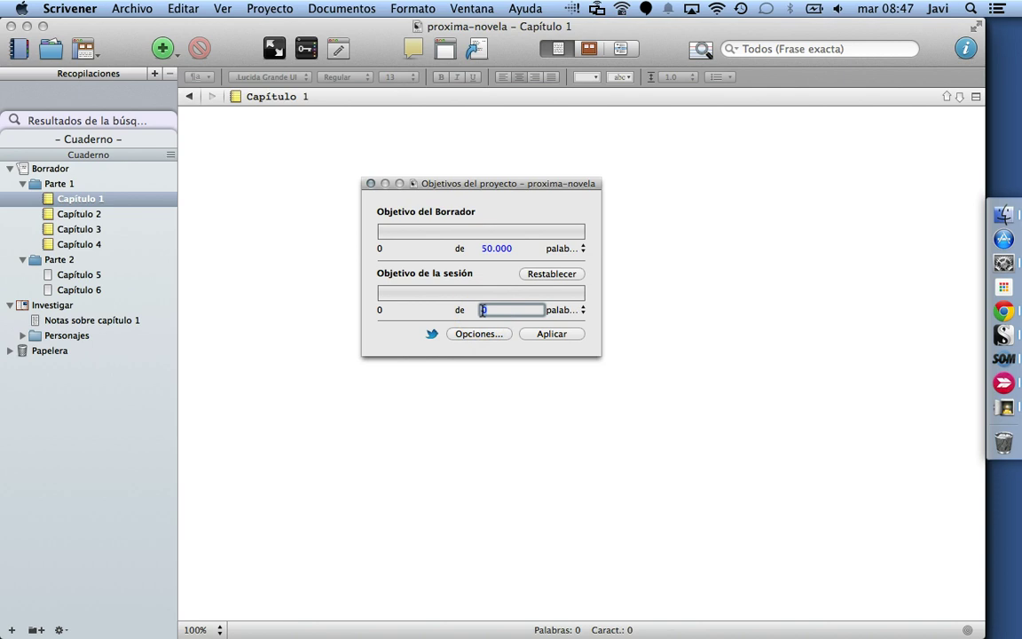
{"action": "type", "text": "10000"}
{"action": "key", "text": "Return"}
{"action": "left_click", "coordinate": [429, 323]}
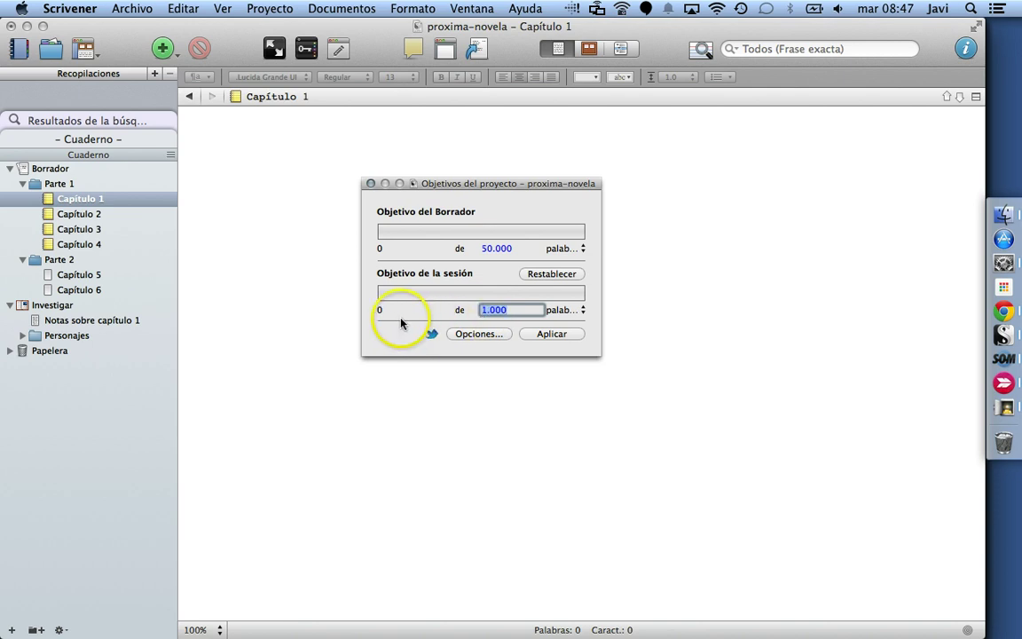
{"action": "left_click", "coordinate": [539, 334]}
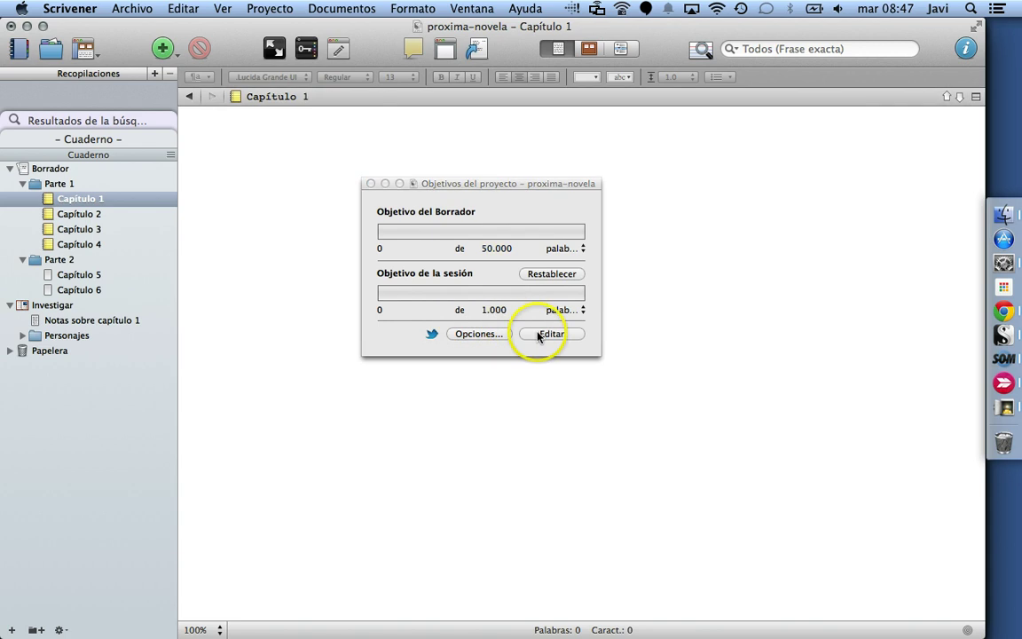
{"action": "left_click", "coordinate": [371, 184]}
Write "Una palabra" in the text of Capítulo 1
{"action": "left_click", "coordinate": [269, 176]}
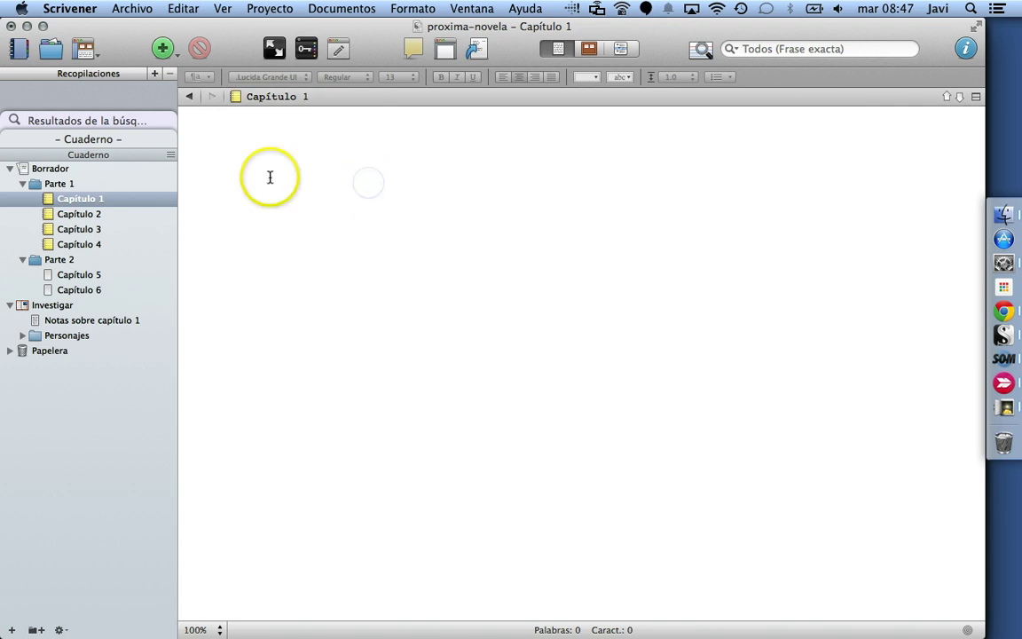
{"action": "type", "text": "Una p"}
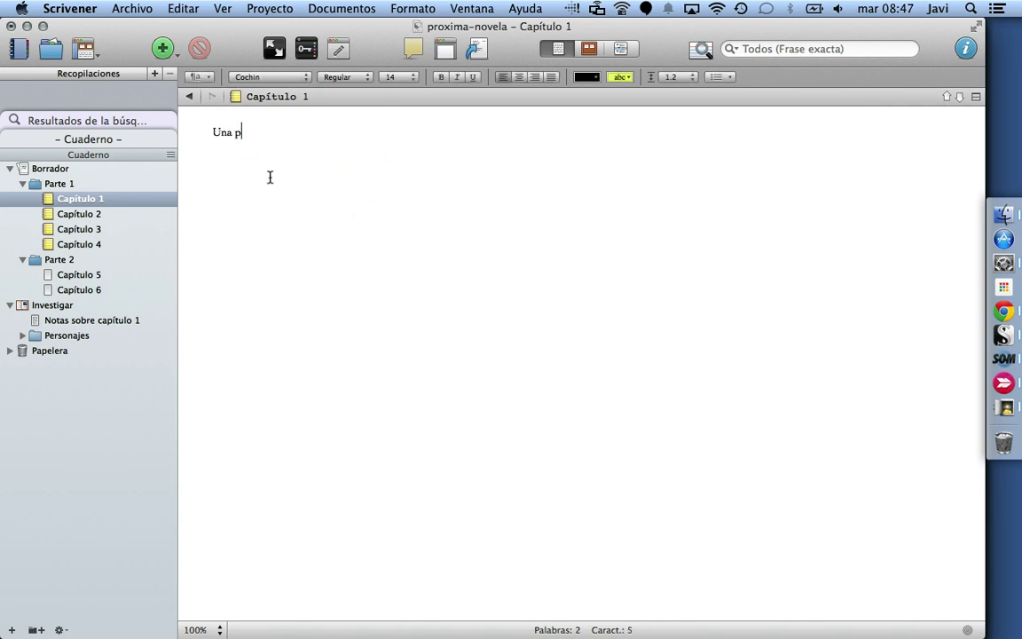
{"action": "type", "text": "alabra"}
Reopen the project targets to check the writing progress and the units available for the session target
{"action": "left_click", "coordinate": [270, 8]}
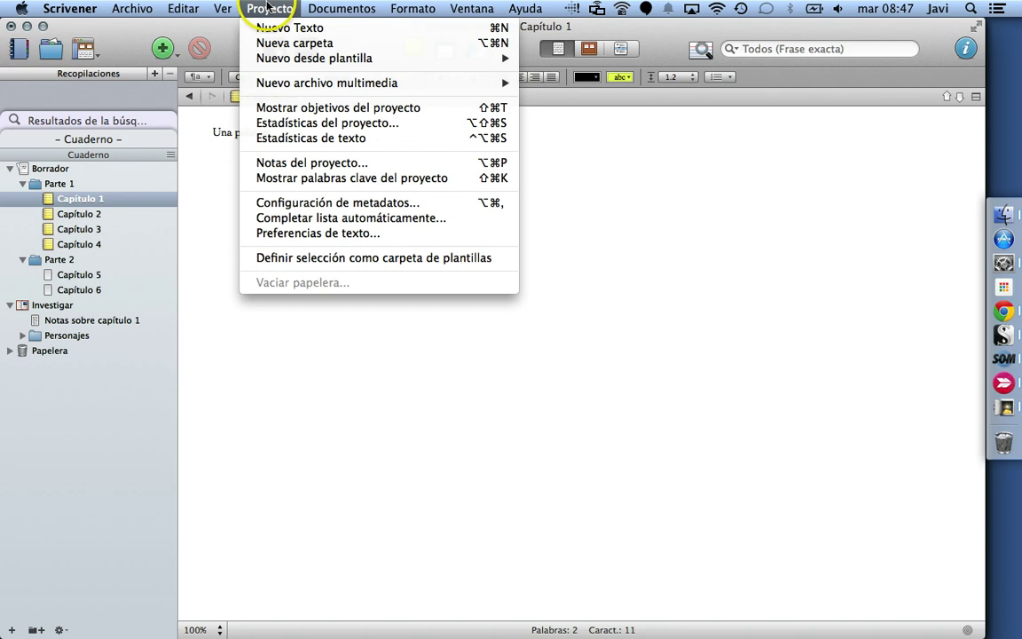
{"action": "left_click", "coordinate": [298, 110]}
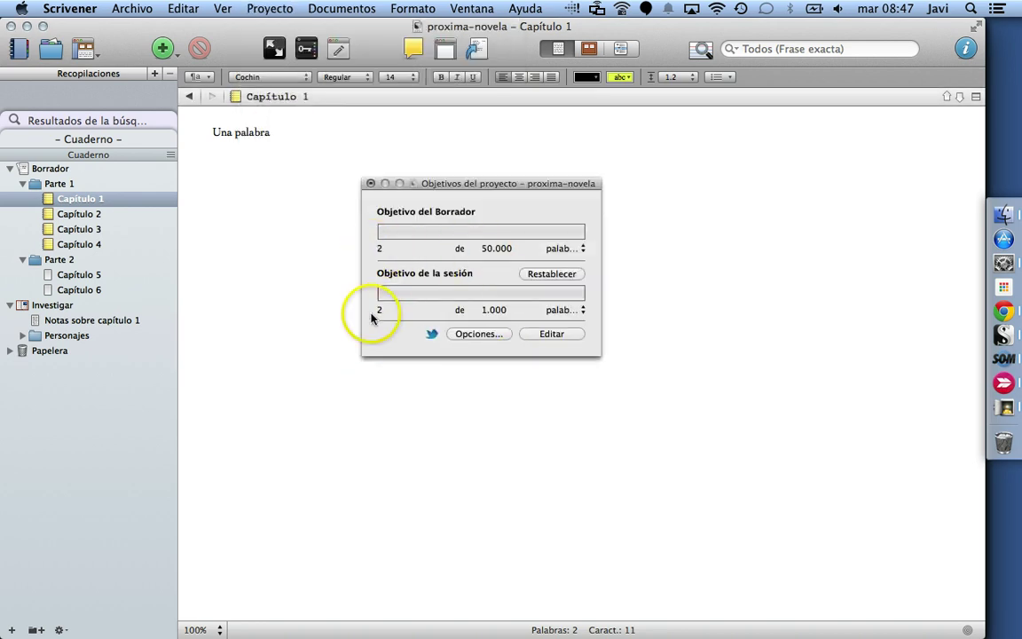
{"action": "left_click", "coordinate": [582, 310]}
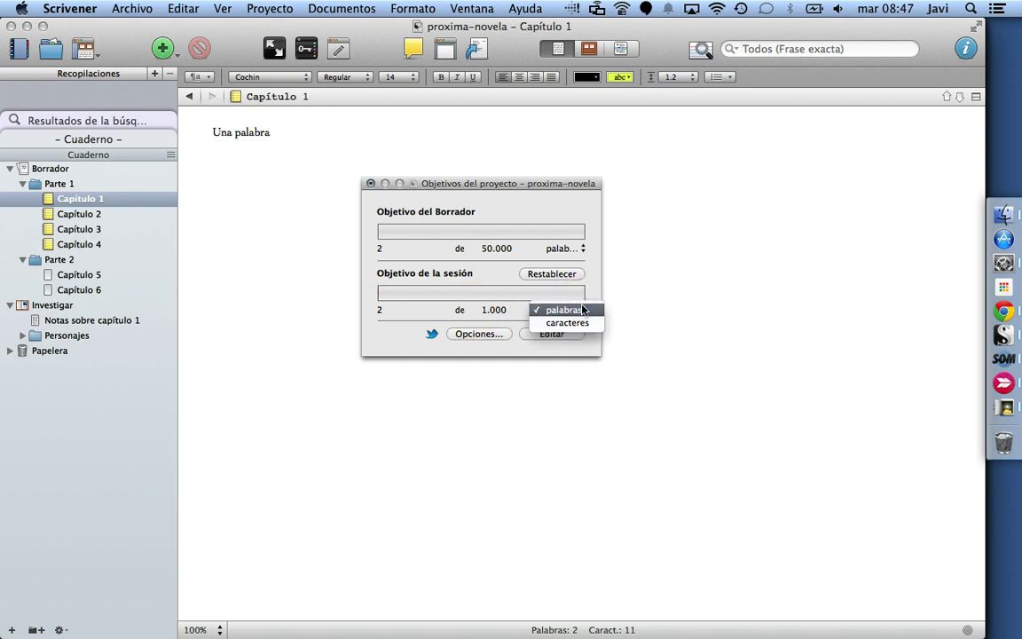
{"action": "left_click", "coordinate": [594, 295]}
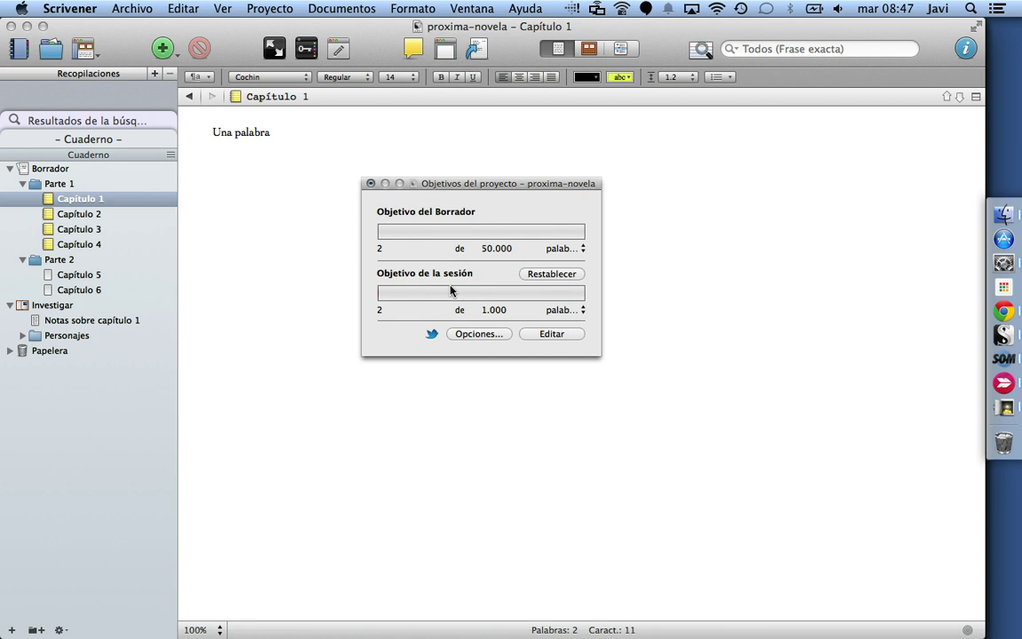
In the project target options, enable the draft deadline (Fin de plazo) and set it to 10/11/2014
{"action": "left_click", "coordinate": [545, 338]}
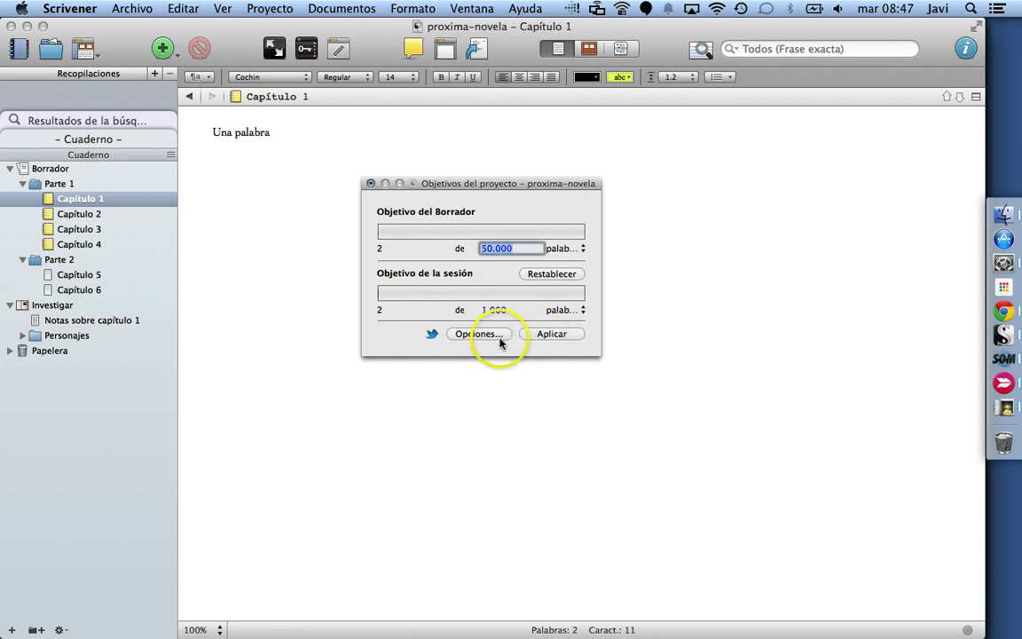
{"action": "left_click", "coordinate": [467, 334]}
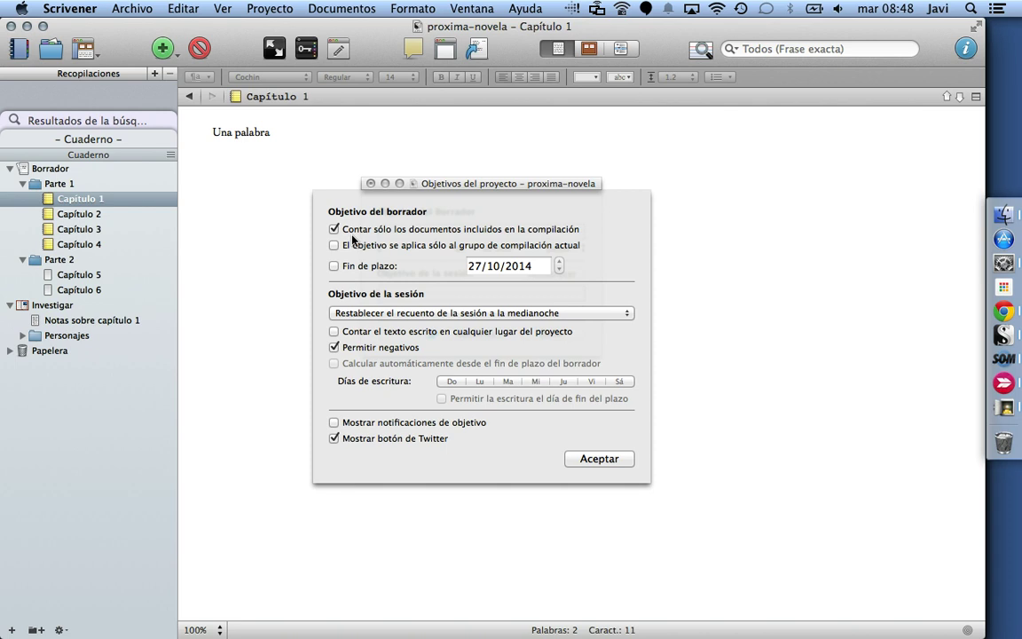
{"action": "left_click", "coordinate": [367, 272]}
{"action": "left_click", "coordinate": [334, 266]}
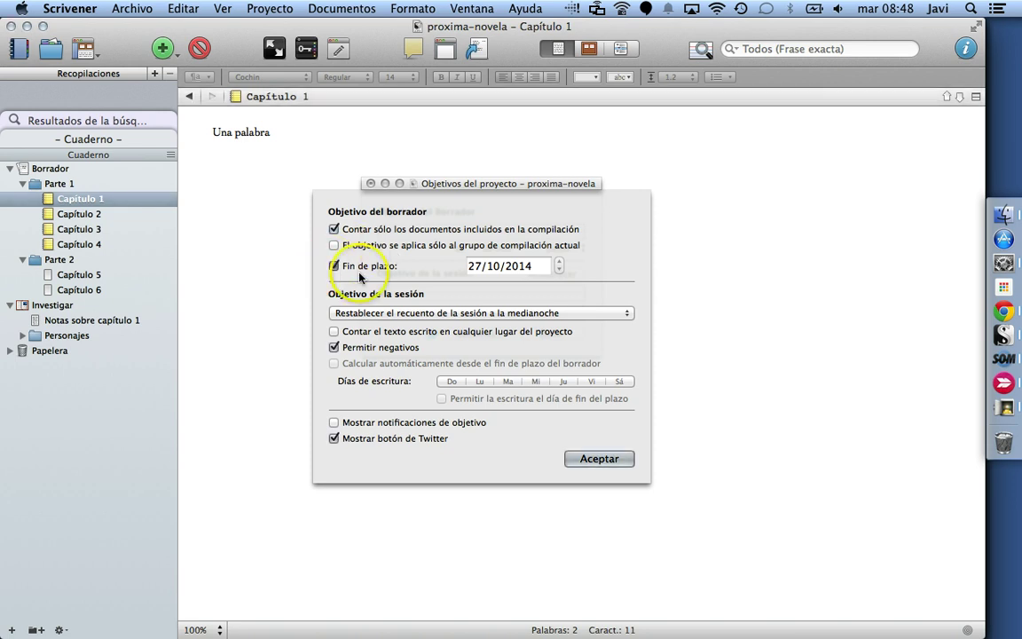
{"action": "left_click", "coordinate": [543, 268]}
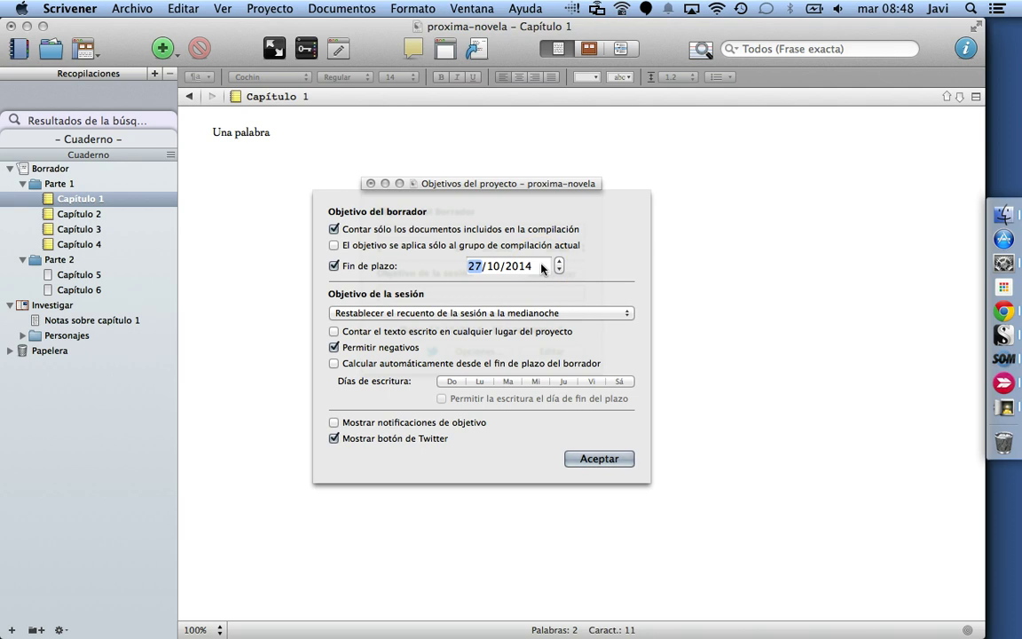
{"action": "type", "text": "10"}
{"action": "left_click", "coordinate": [495, 267]}
{"action": "type", "text": "11"}
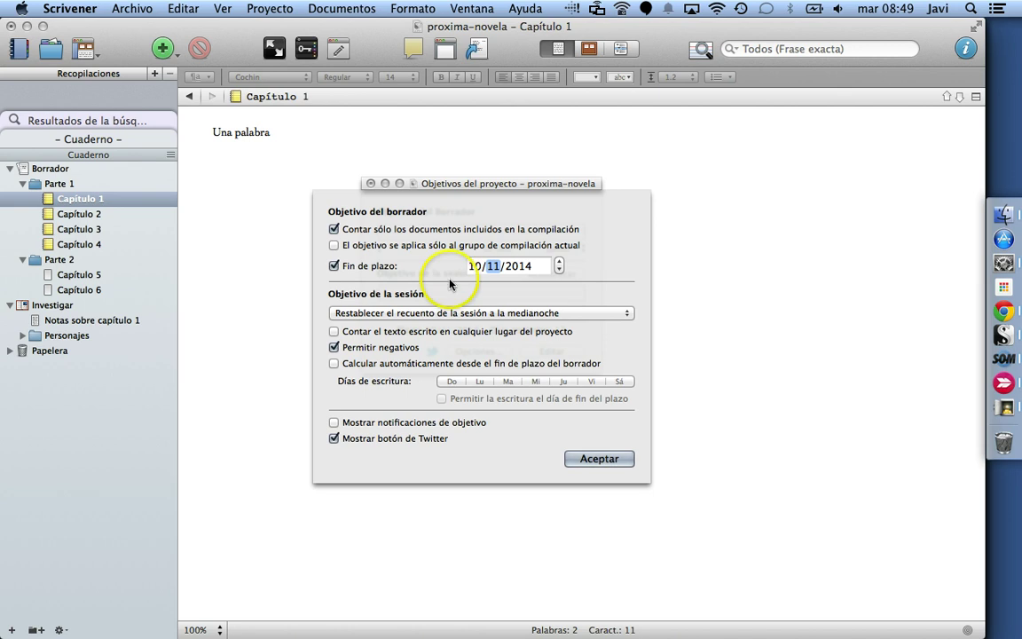
Calculate the session target automatically from the draft deadline, with Monday to Friday as writing days and writing allowed on the deadline day
{"action": "left_click", "coordinate": [333, 364]}
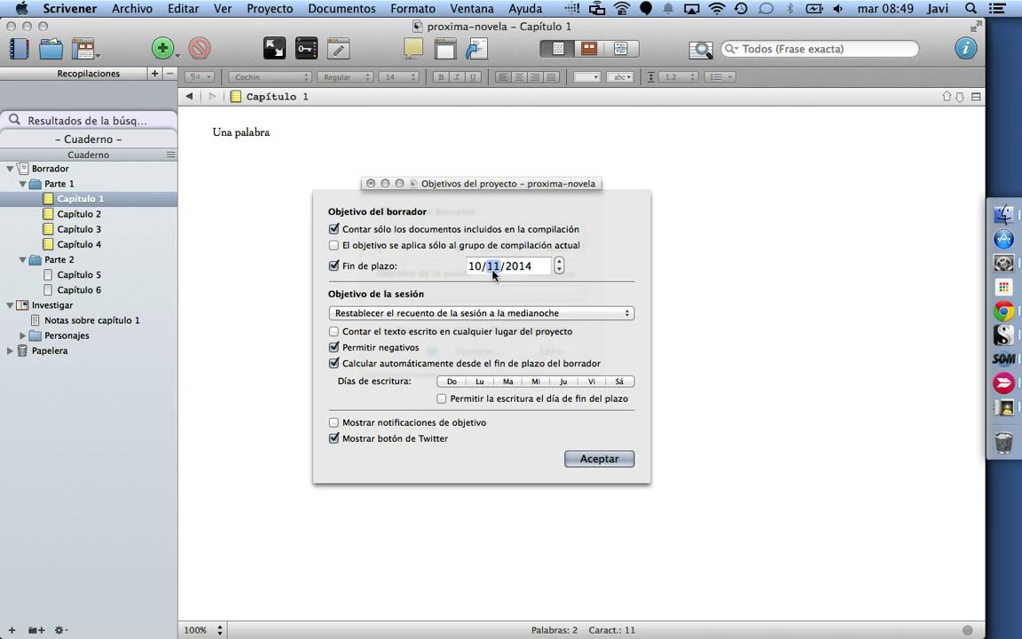
{"action": "left_click", "coordinate": [480, 381]}
{"action": "left_click", "coordinate": [506, 382]}
{"action": "left_click", "coordinate": [535, 382]}
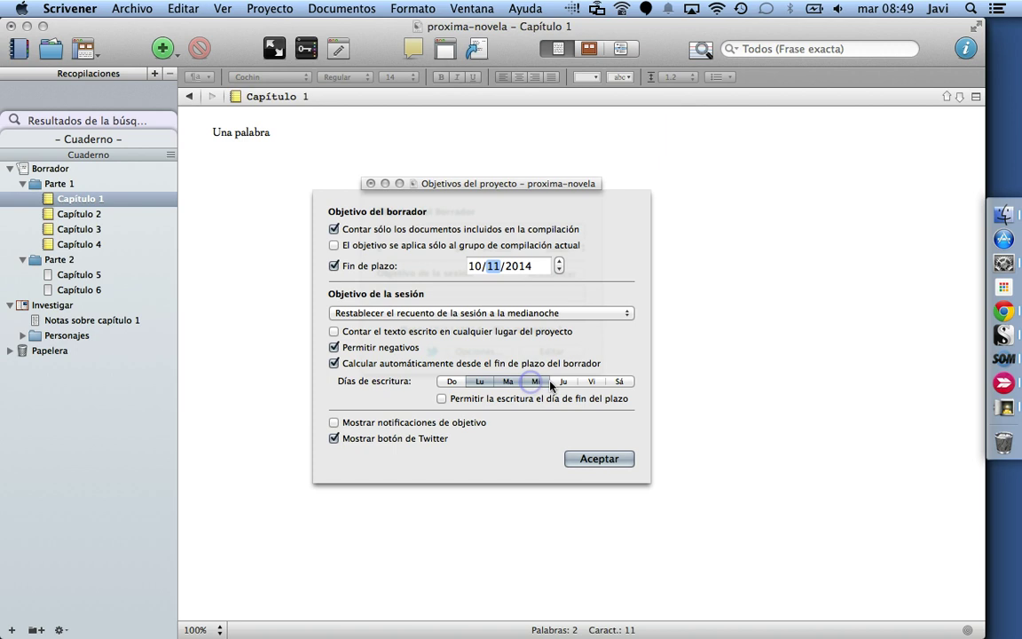
{"action": "left_click", "coordinate": [564, 381]}
{"action": "left_click", "coordinate": [590, 382]}
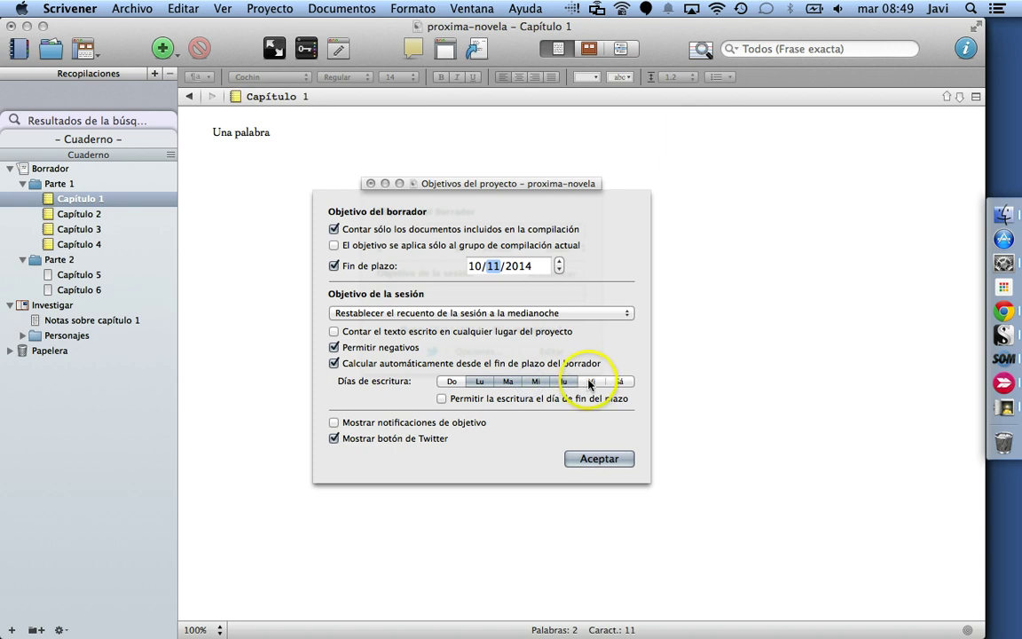
{"action": "left_click", "coordinate": [442, 400]}
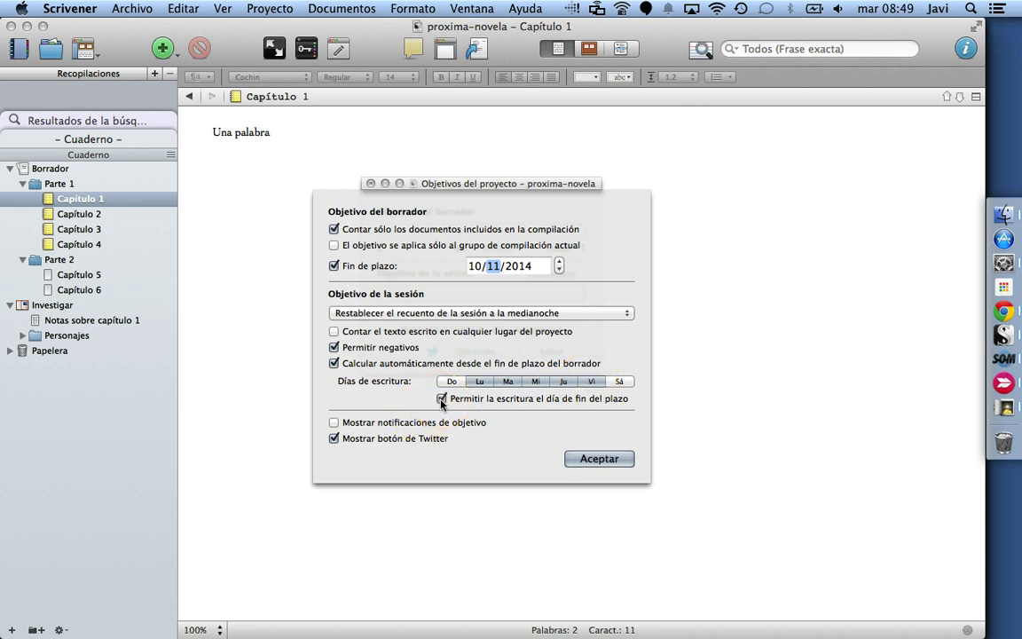
{"action": "left_click", "coordinate": [442, 400]}
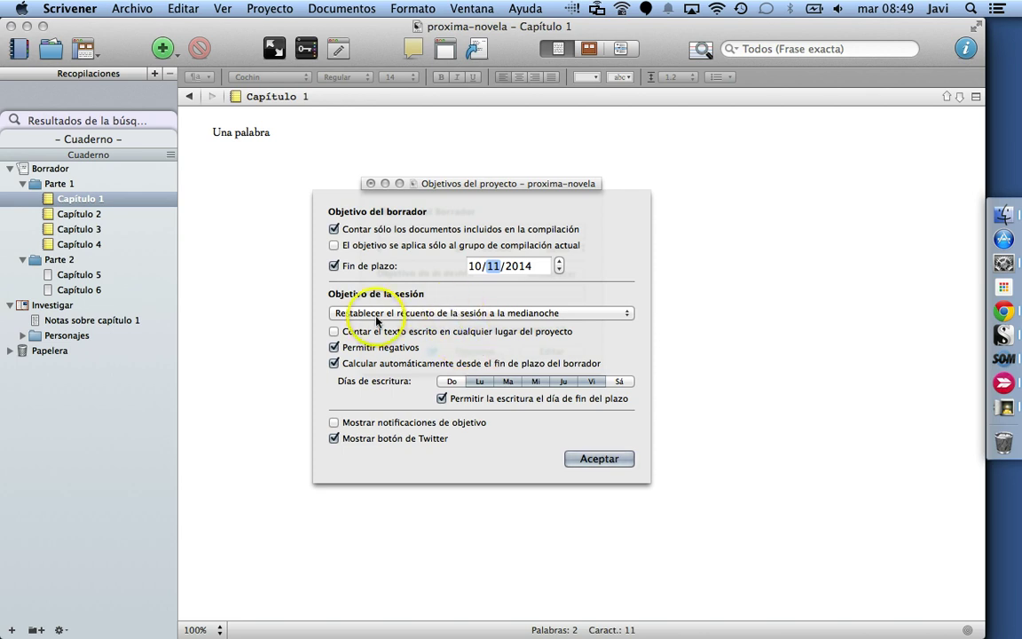
Review the session count reset choices, keep the reset at midnight and accept the target options
{"action": "left_click", "coordinate": [437, 316]}
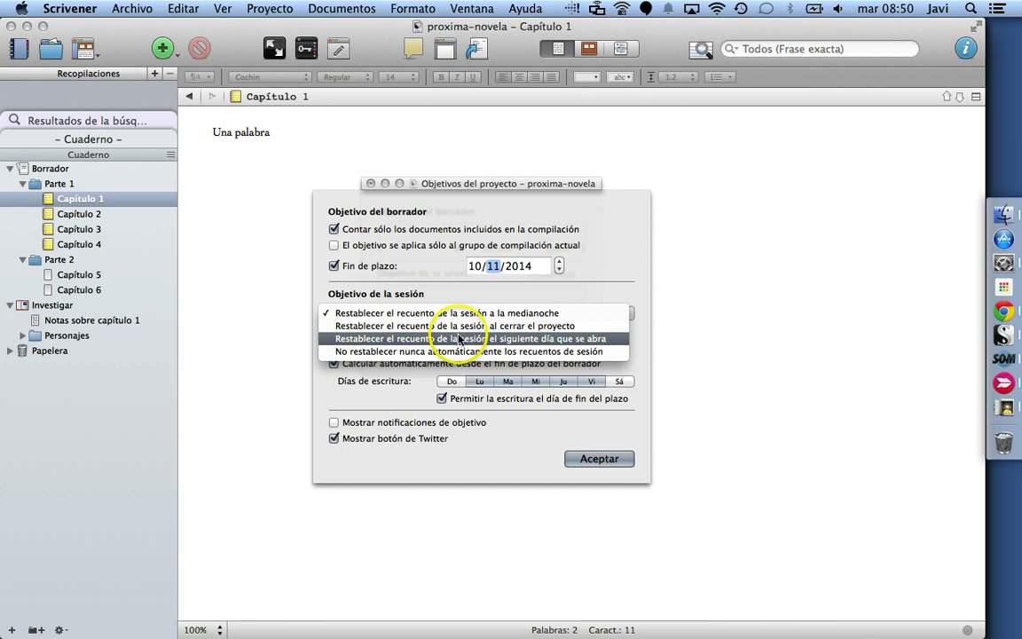
{"action": "left_click", "coordinate": [449, 269]}
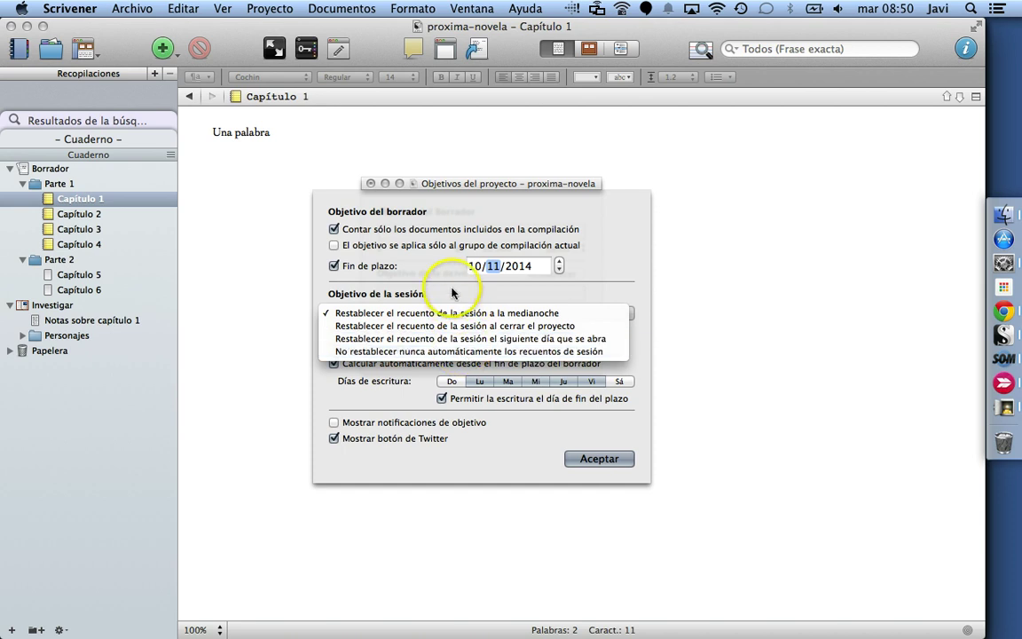
{"action": "left_click", "coordinate": [338, 338]}
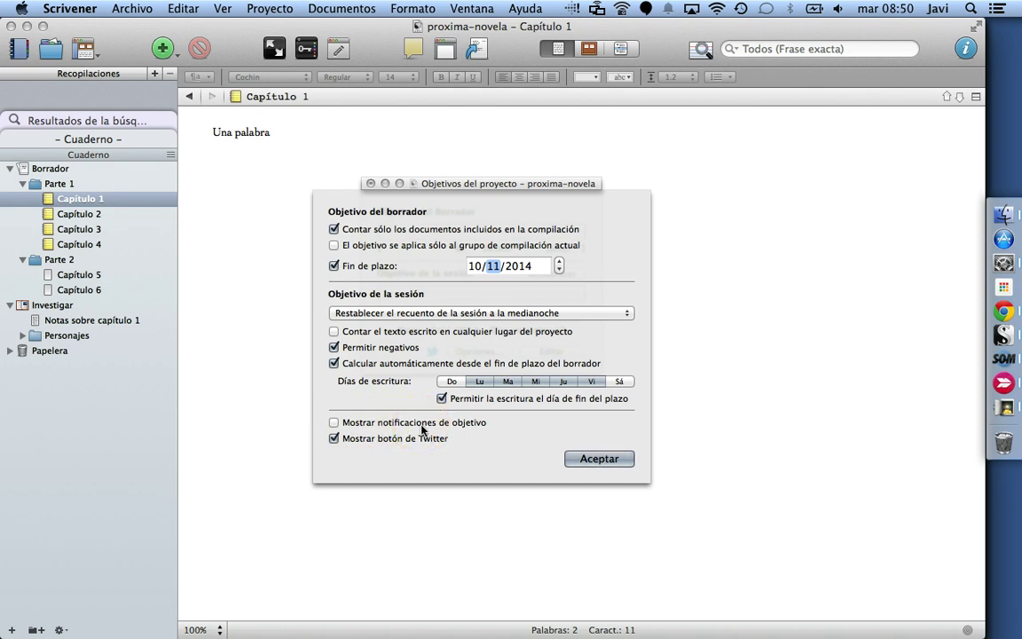
{"action": "left_click", "coordinate": [391, 449]}
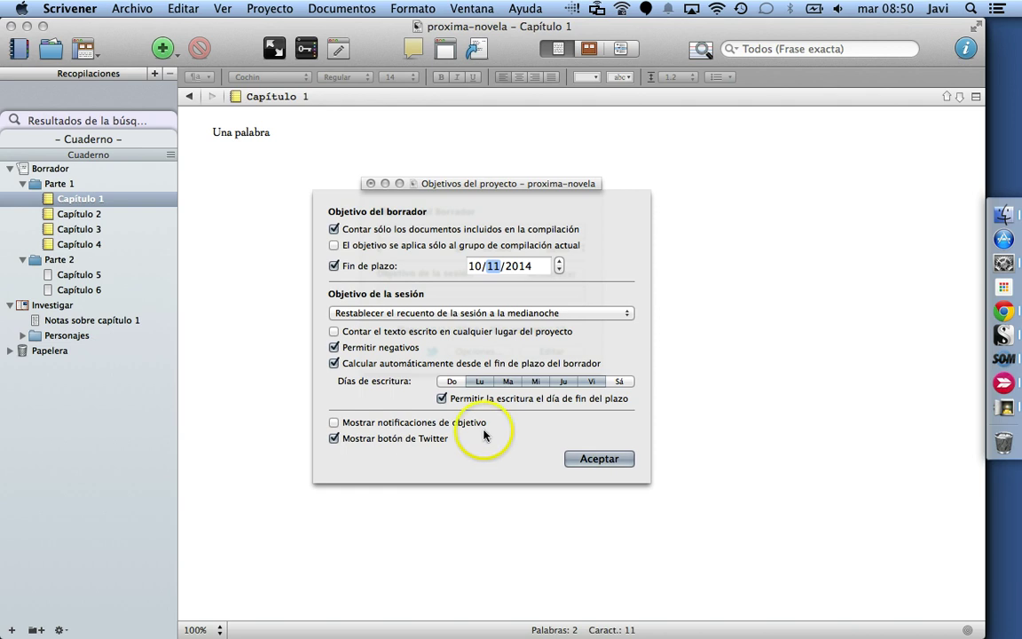
{"action": "left_click", "coordinate": [582, 459]}
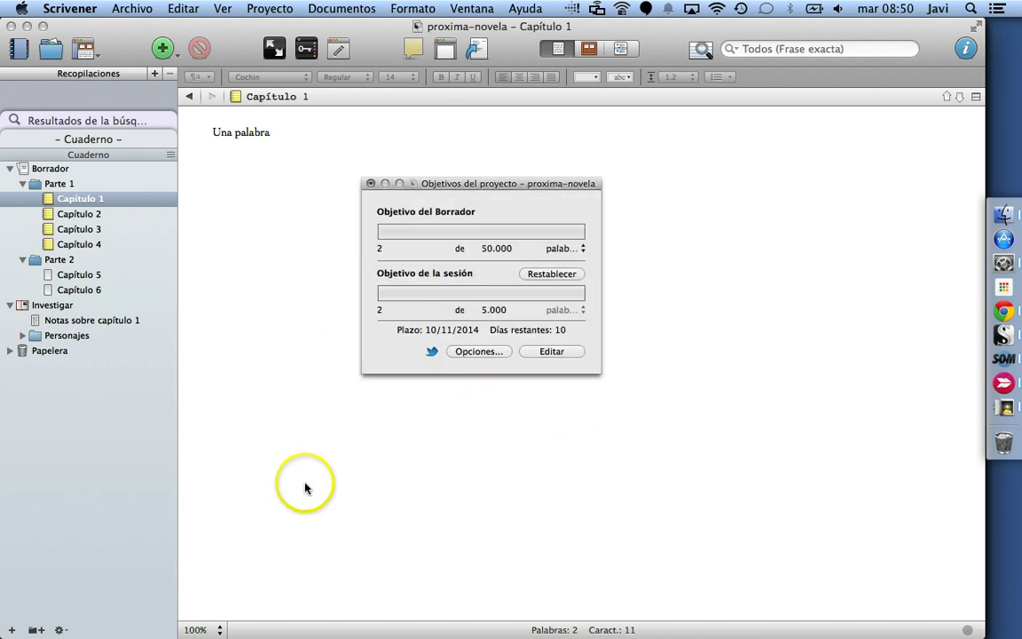